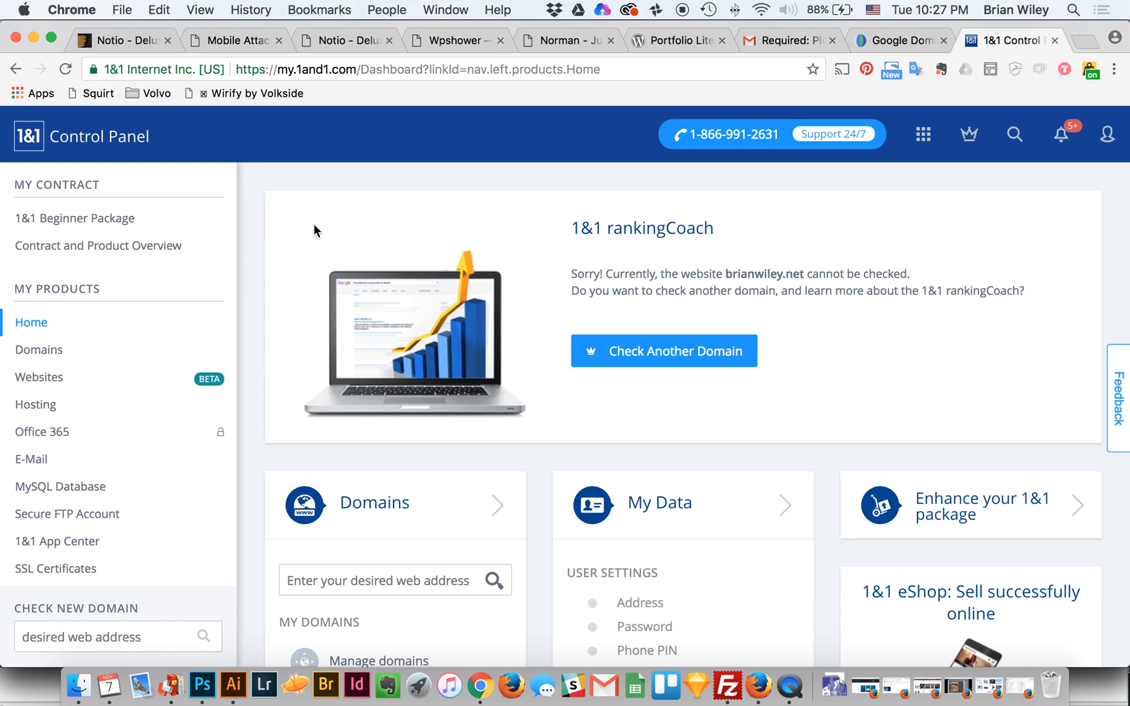
# Step: Open the webspace directory selection for the external domain oliverwiley.com from its domain details
pyautogui.click(52, 354)
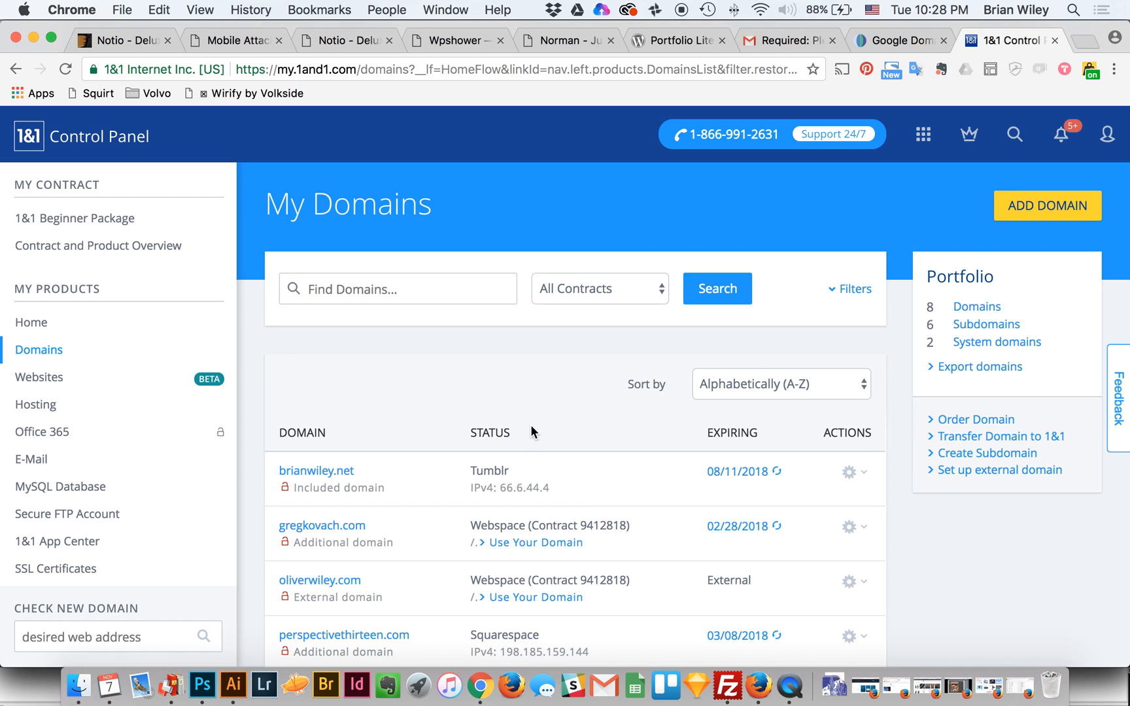
pyautogui.scroll(-5, 530, 425)
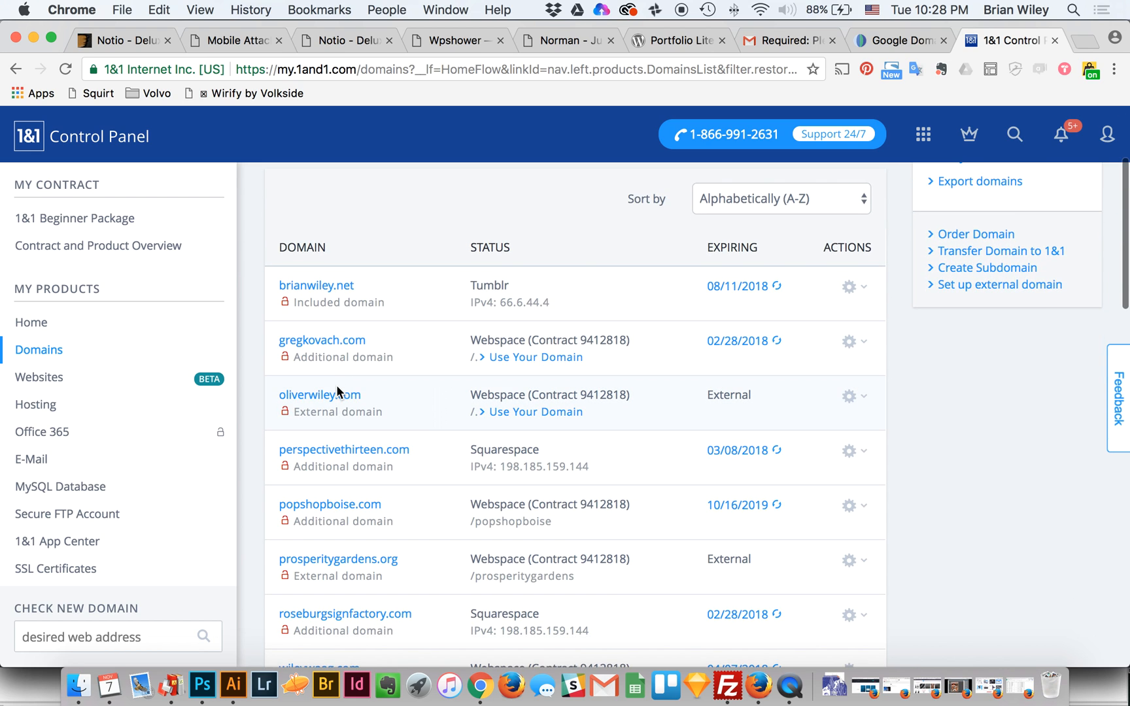
pyautogui.click(327, 399)
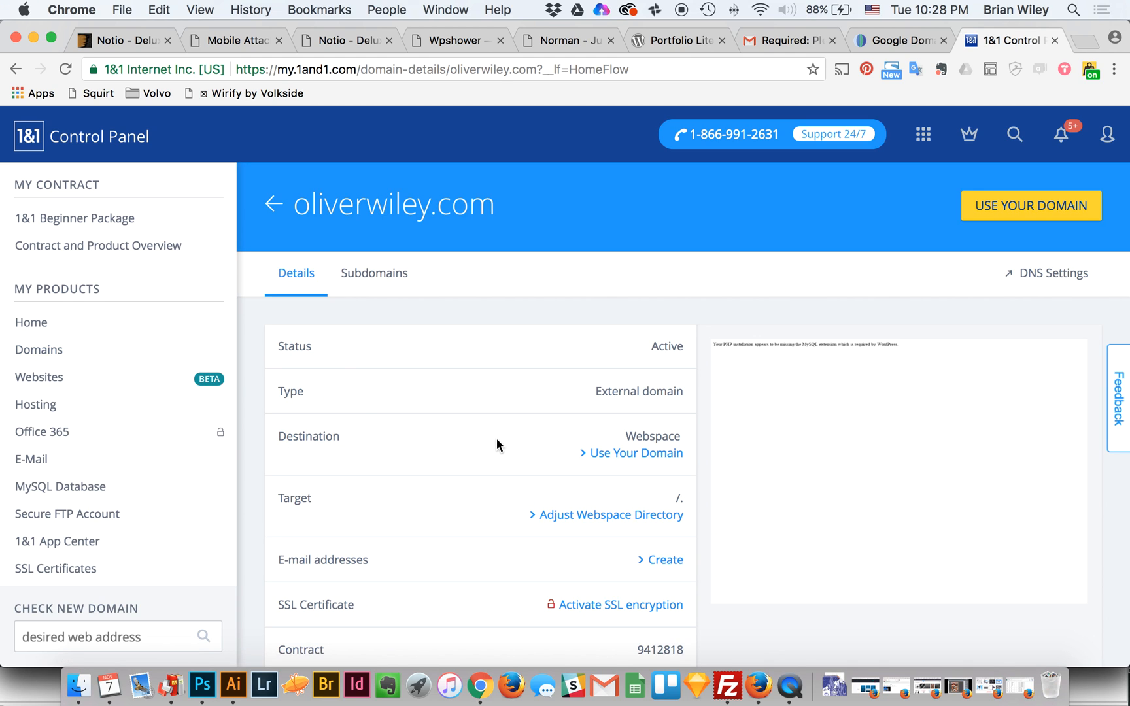
pyautogui.scroll(-4, 497, 438)
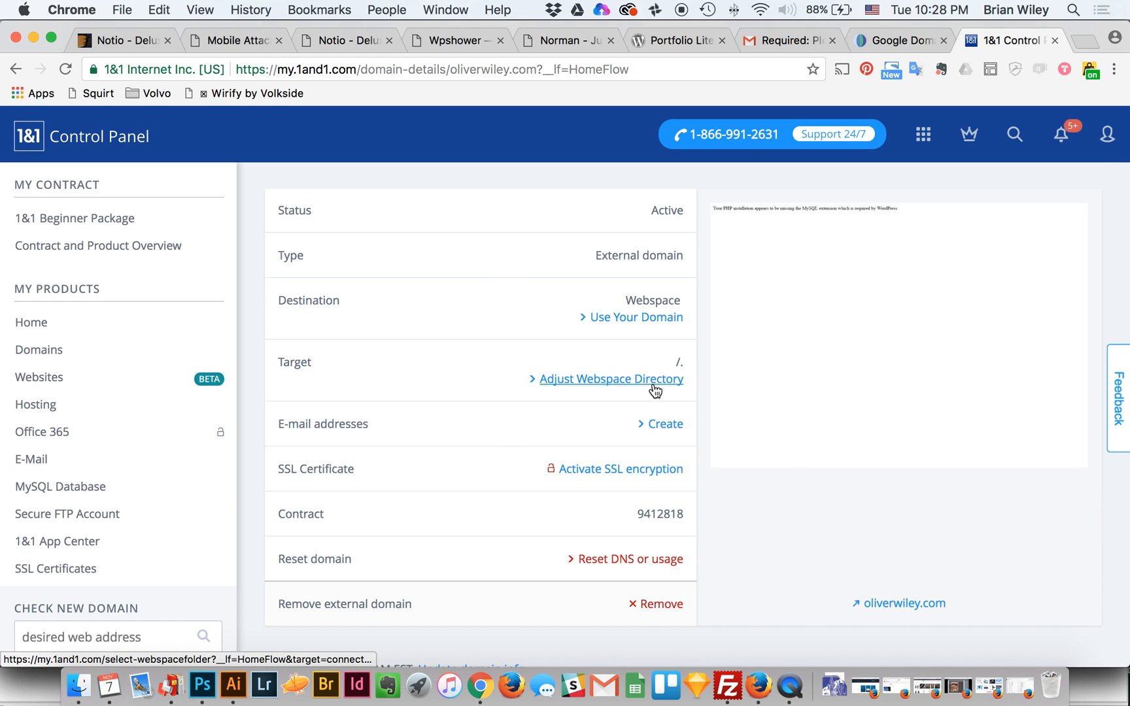
pyautogui.click(654, 389)
pyautogui.click(643, 387)
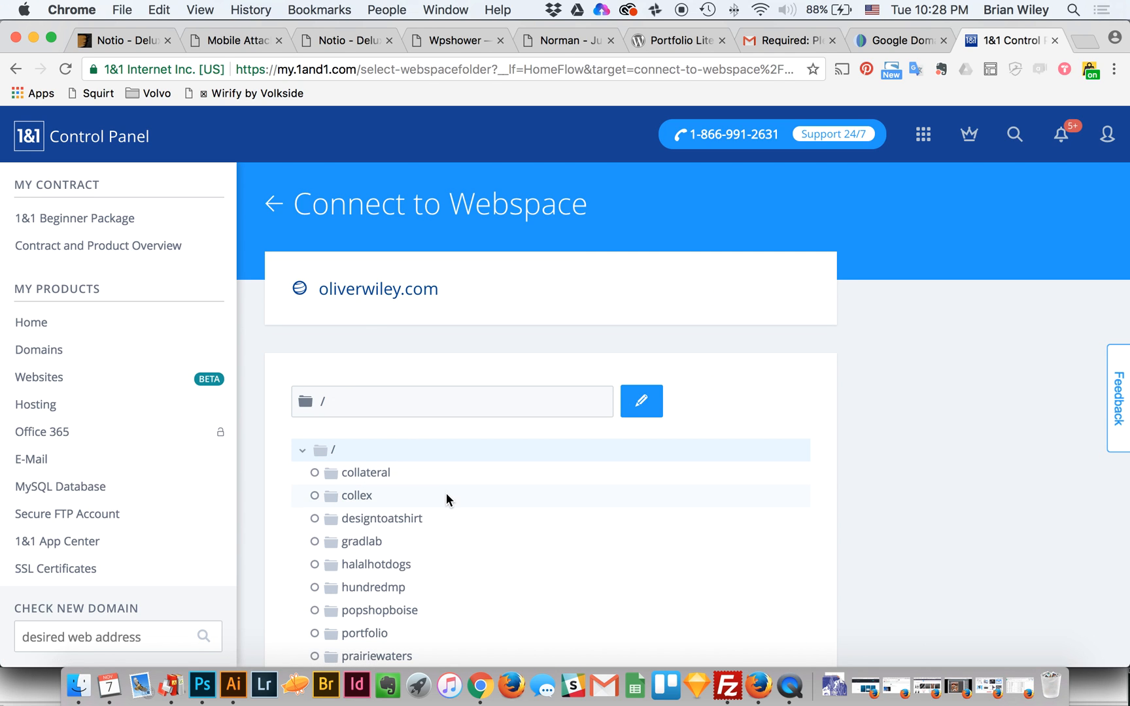
# Step: Create a new webspace folder named oliver in the root directory
pyautogui.scroll(-5, 446, 495)
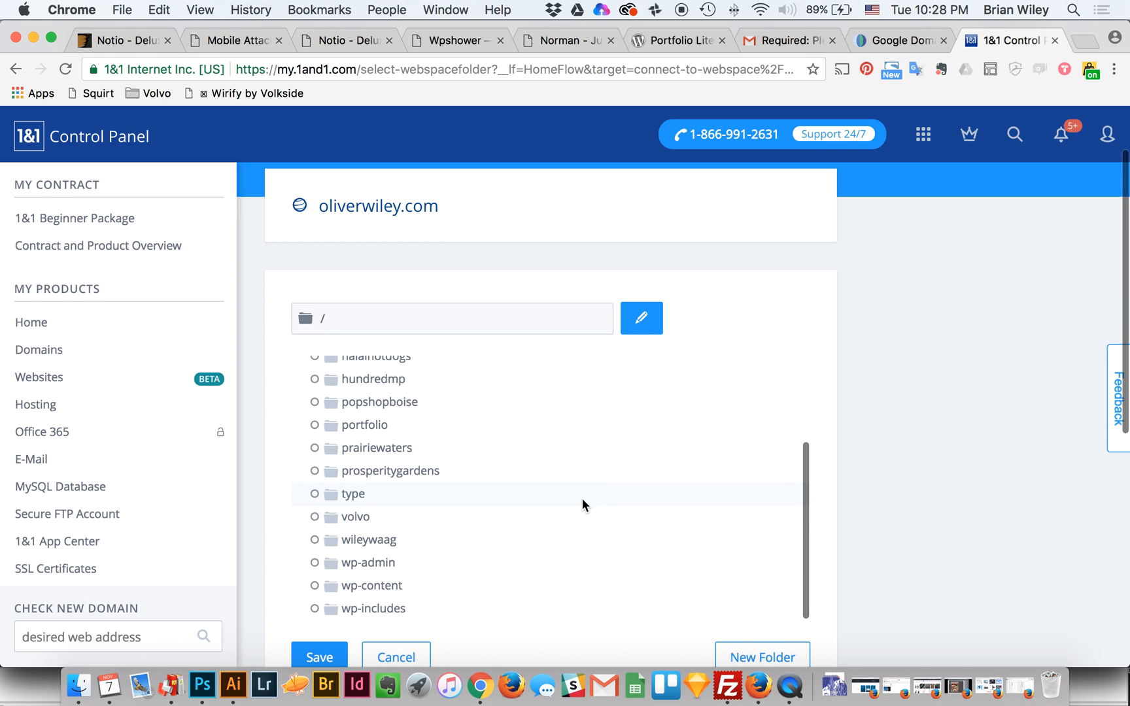
pyautogui.scroll(-2, 574, 499)
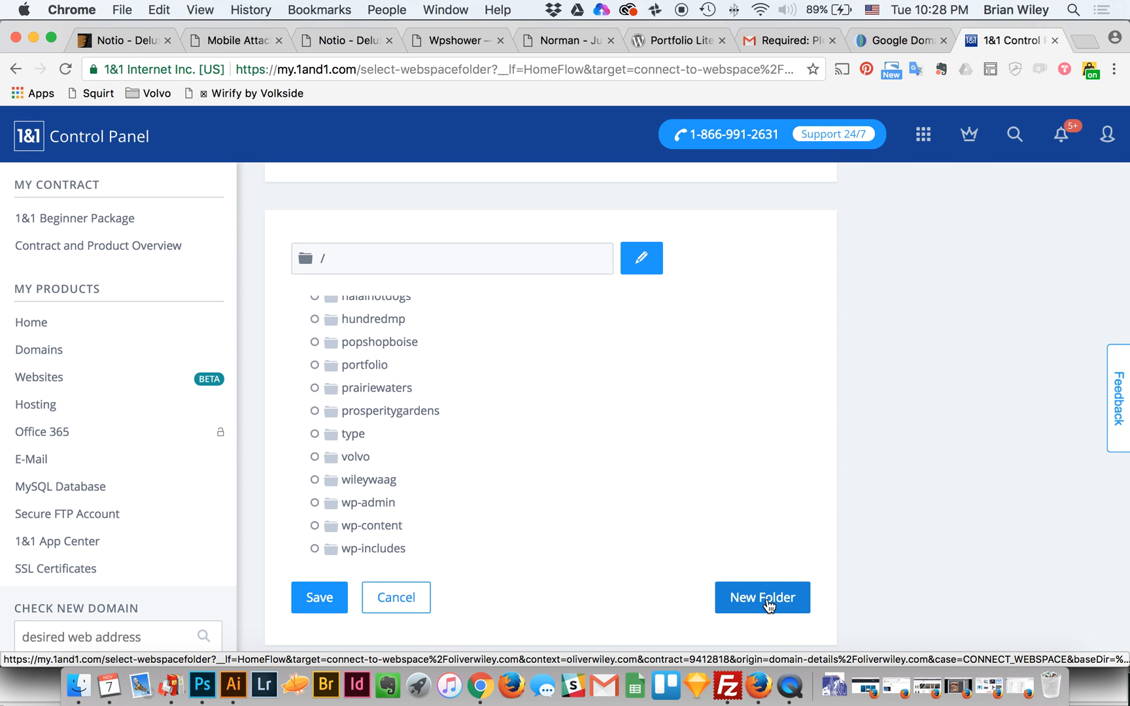
pyautogui.click(732, 696)
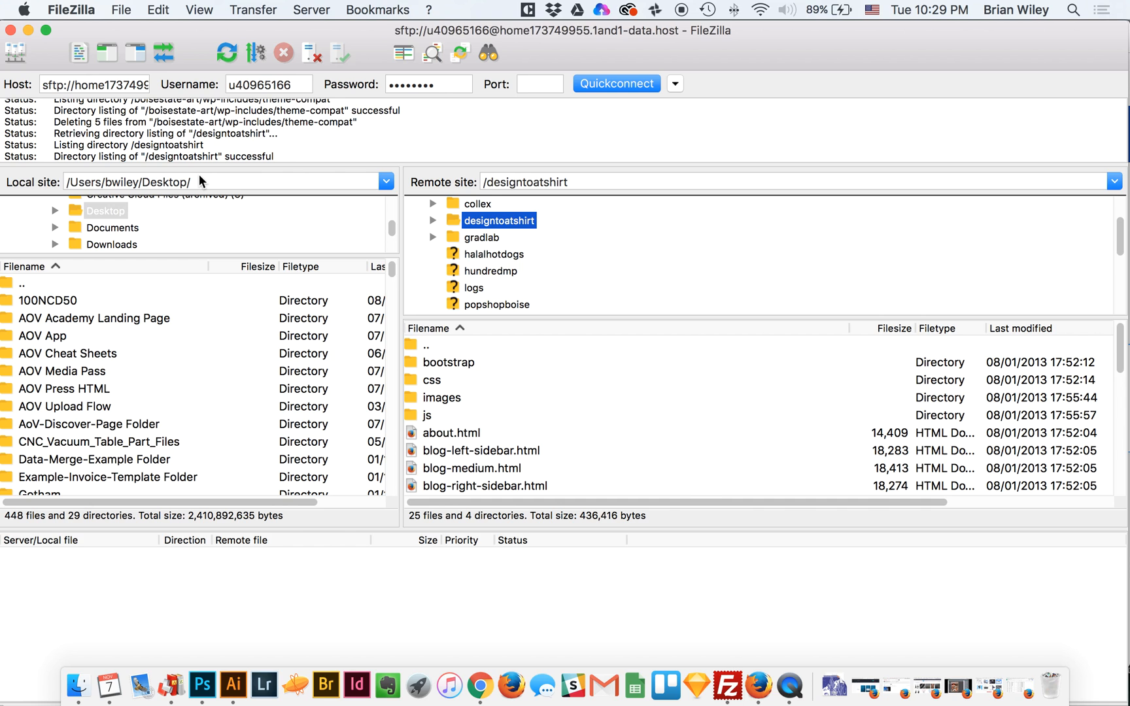
pyautogui.press('super+Tab')
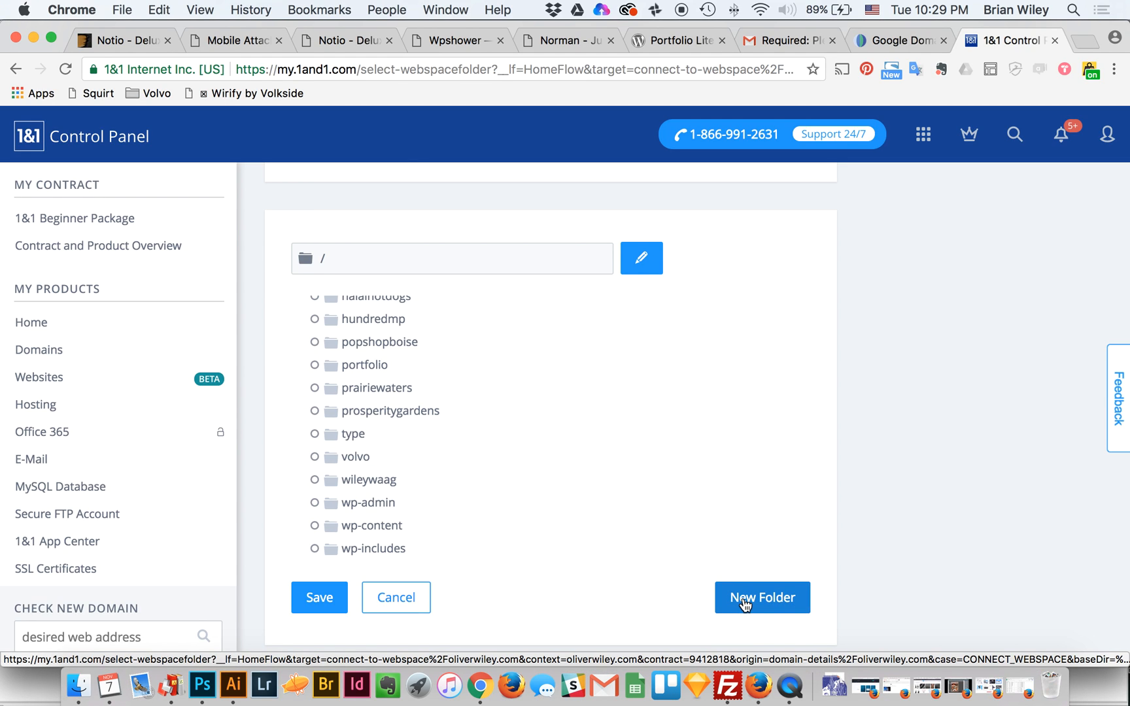
pyautogui.scroll(-3, 611, 559)
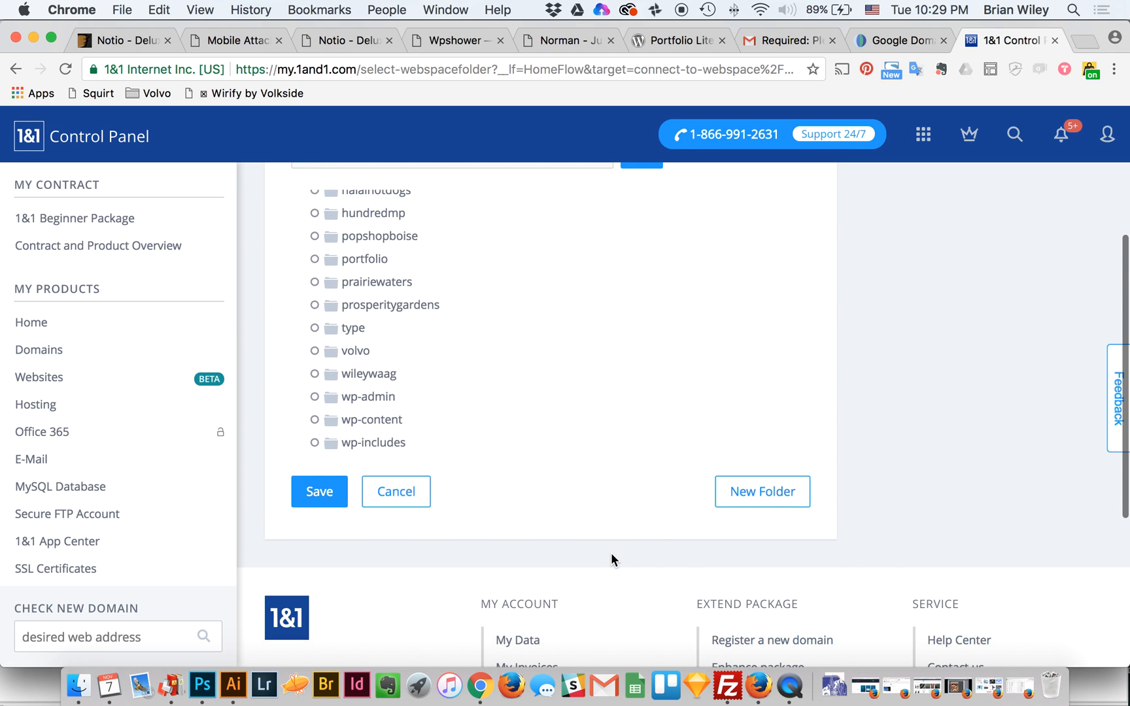
pyautogui.scroll(1, 492, 401)
pyautogui.click(765, 490)
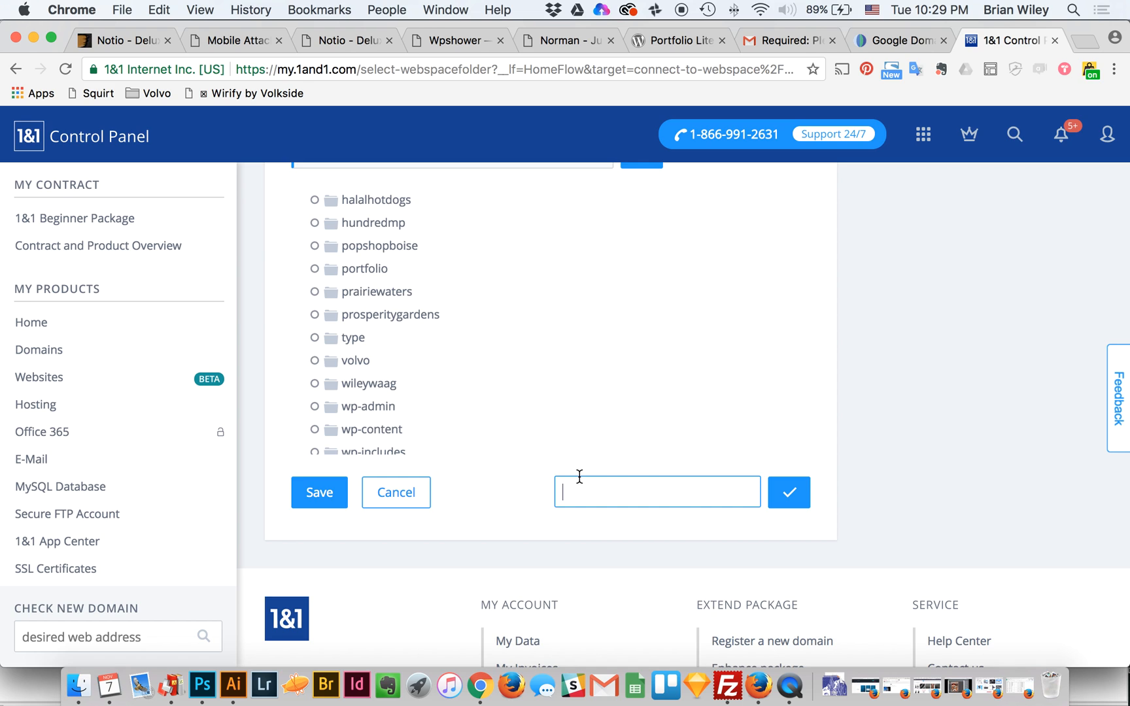
pyautogui.write('oliver')
pyautogui.press('Return')
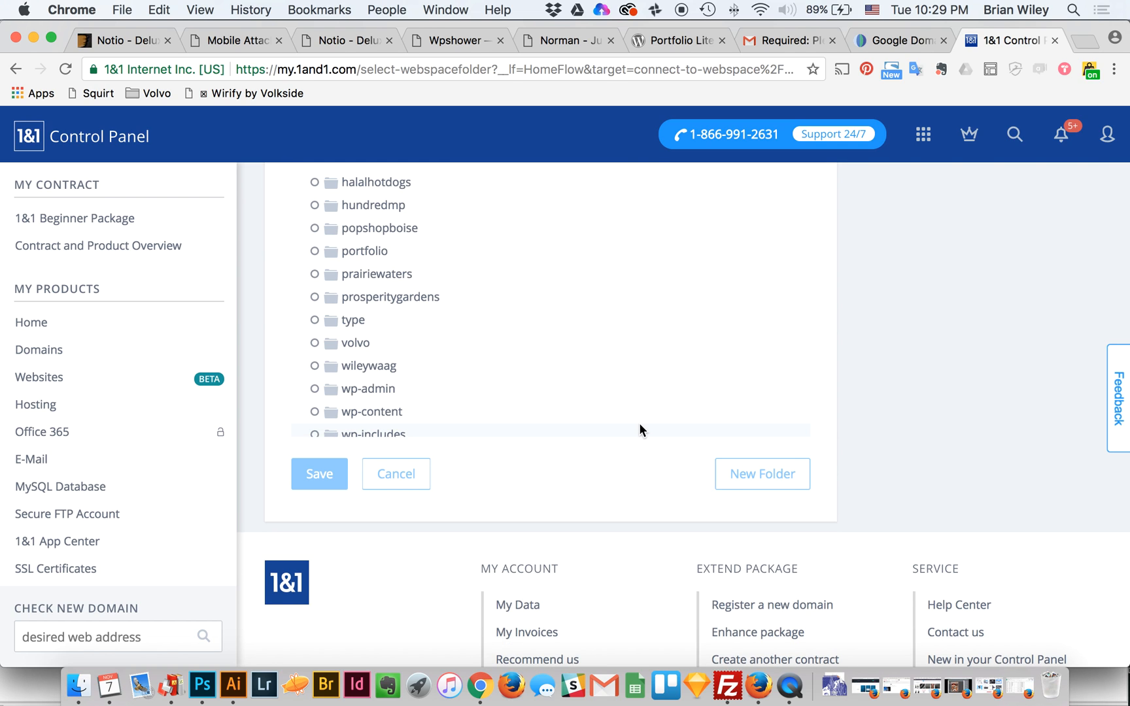
# Step: Select the /oliver folder as the domain's target directory and save the connection
pyautogui.scroll(5, 494, 373)
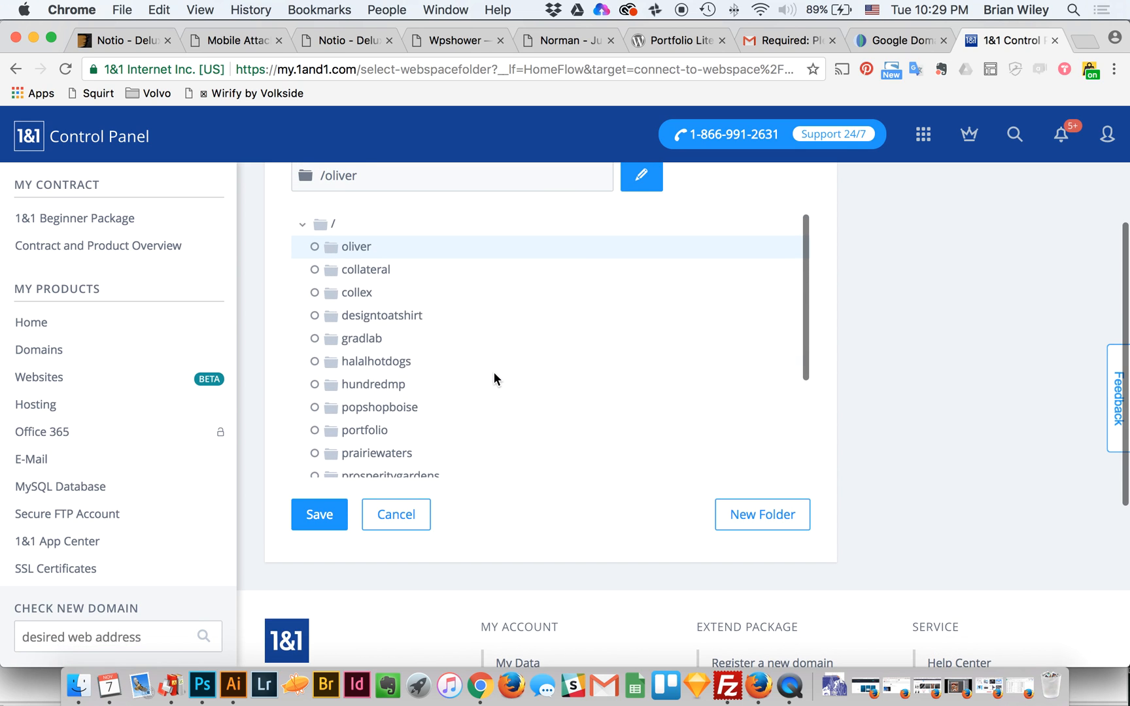
pyautogui.click(315, 247)
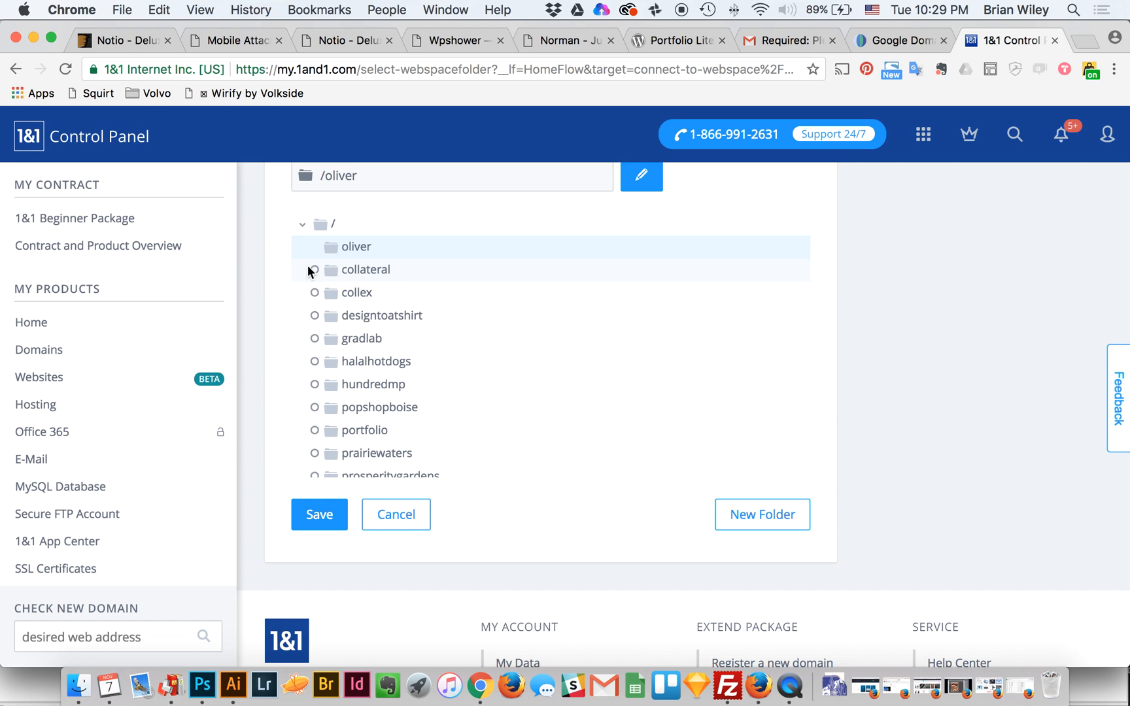
pyautogui.scroll(3, 405, 276)
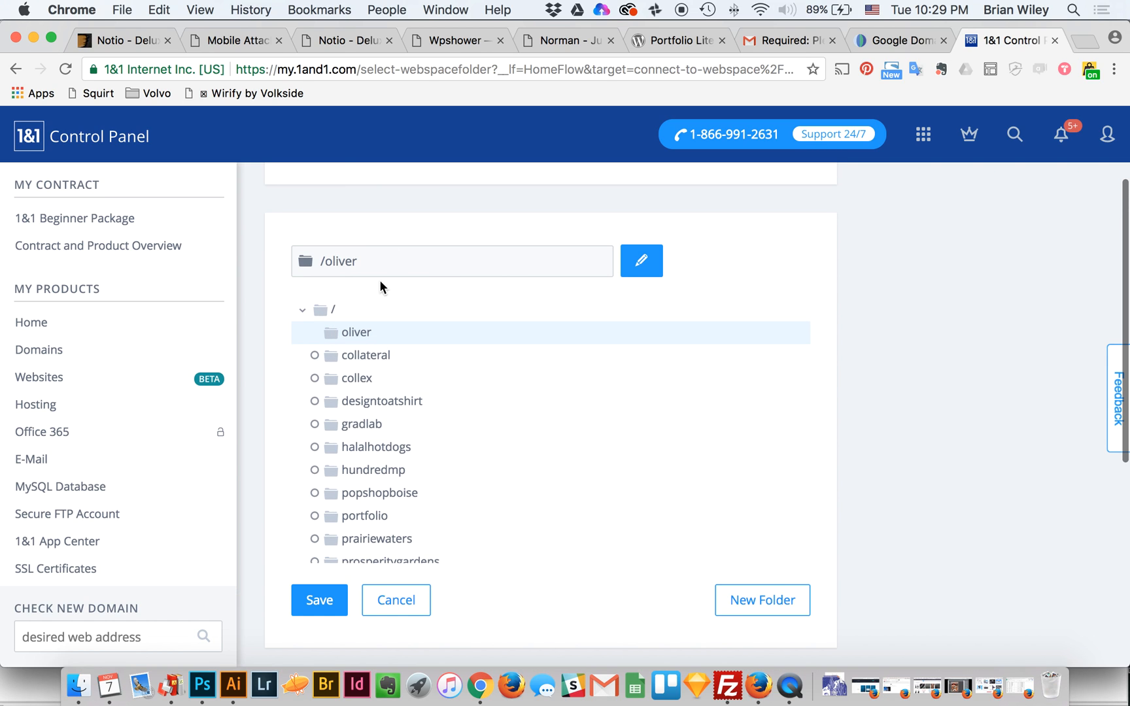
pyautogui.click(319, 607)
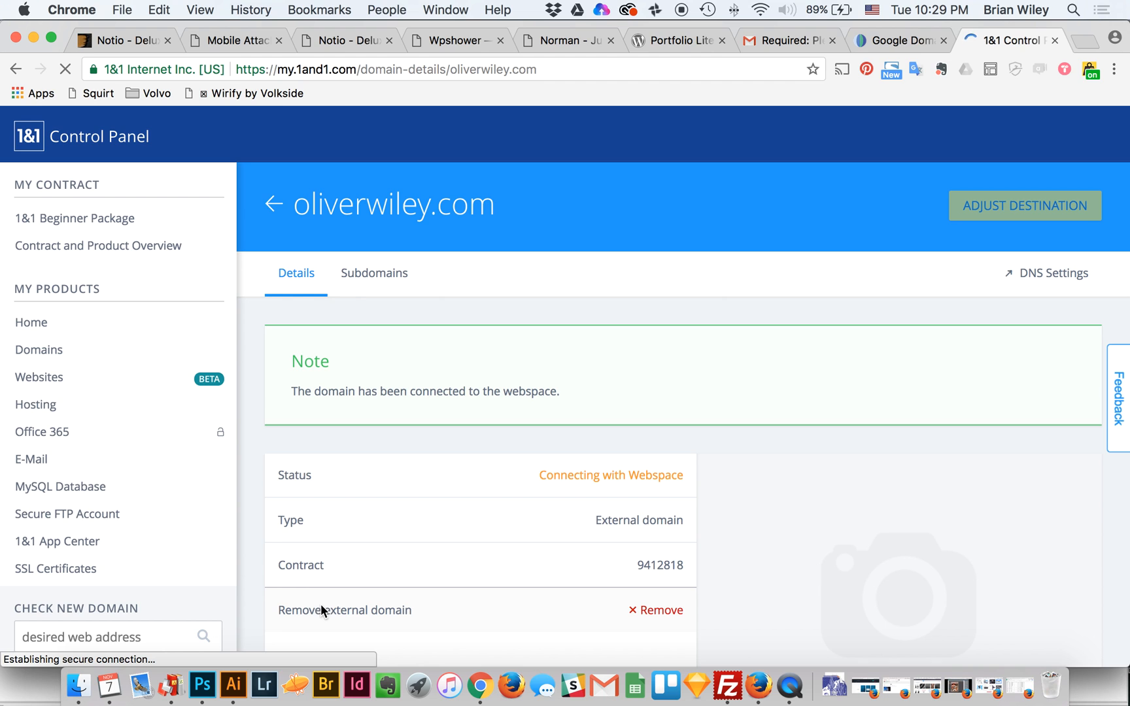
pyautogui.scroll(-3, 346, 509)
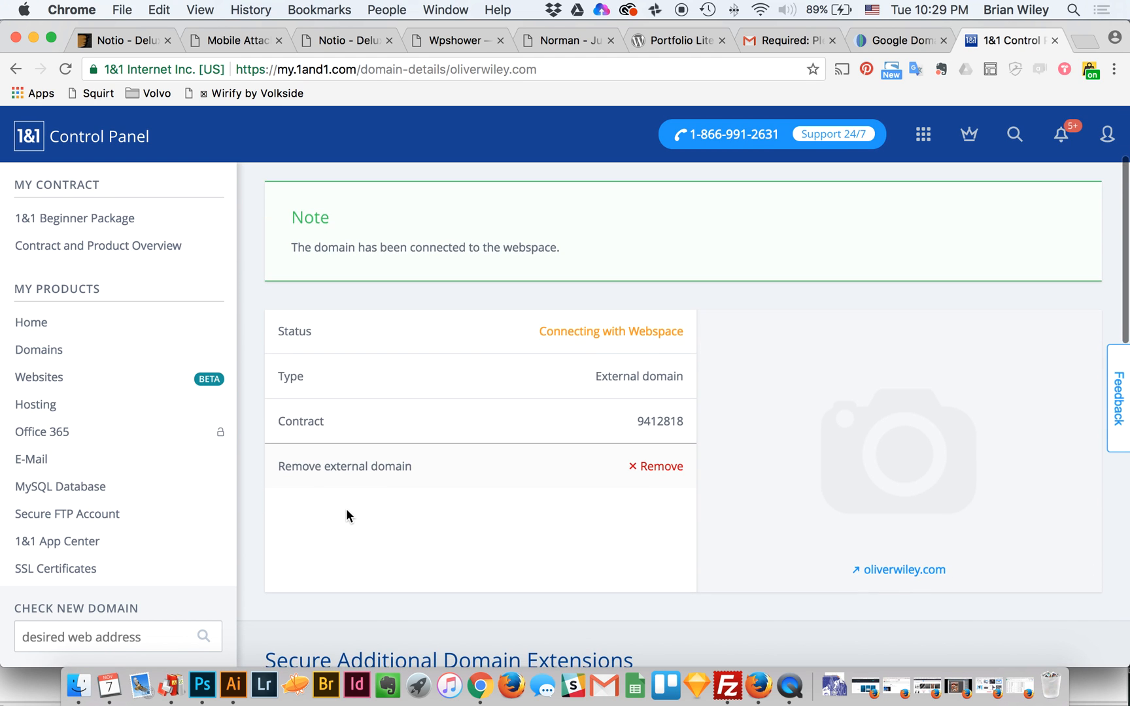
pyautogui.scroll(-4, 346, 508)
pyautogui.scroll(4, 347, 518)
# Step: Switch to FileZilla, reload the remote root directory and open the oliver folder
pyautogui.press('super+Tab')
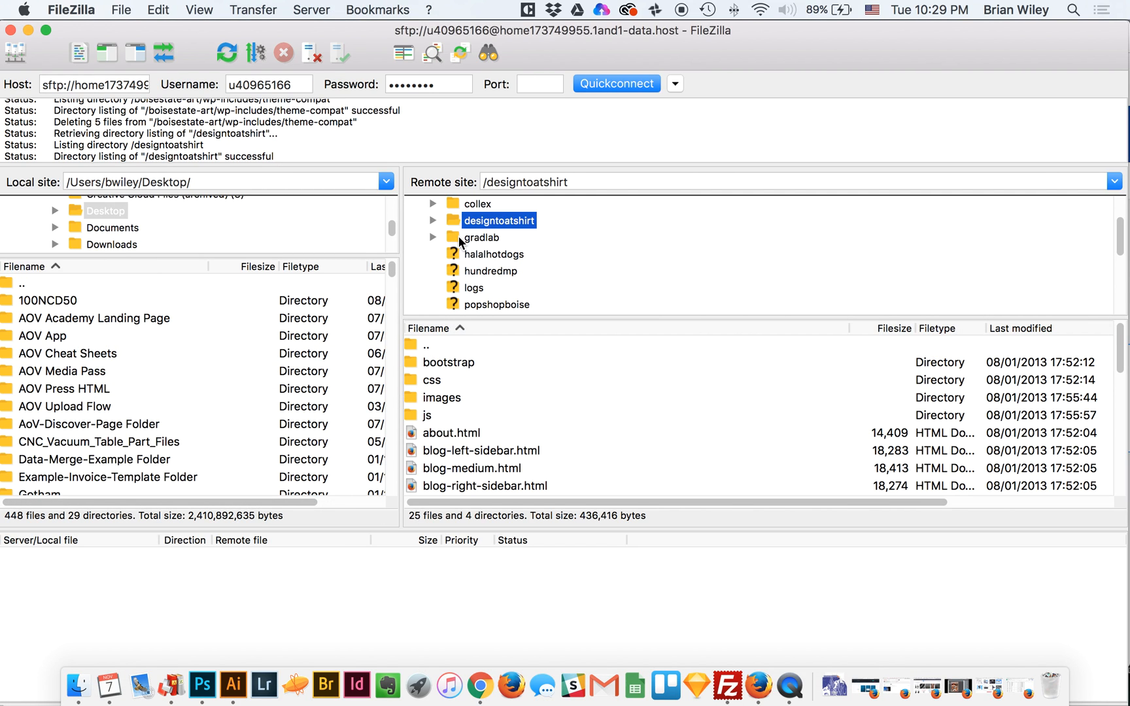
pyautogui.scroll(3, 462, 242)
pyautogui.click(446, 211)
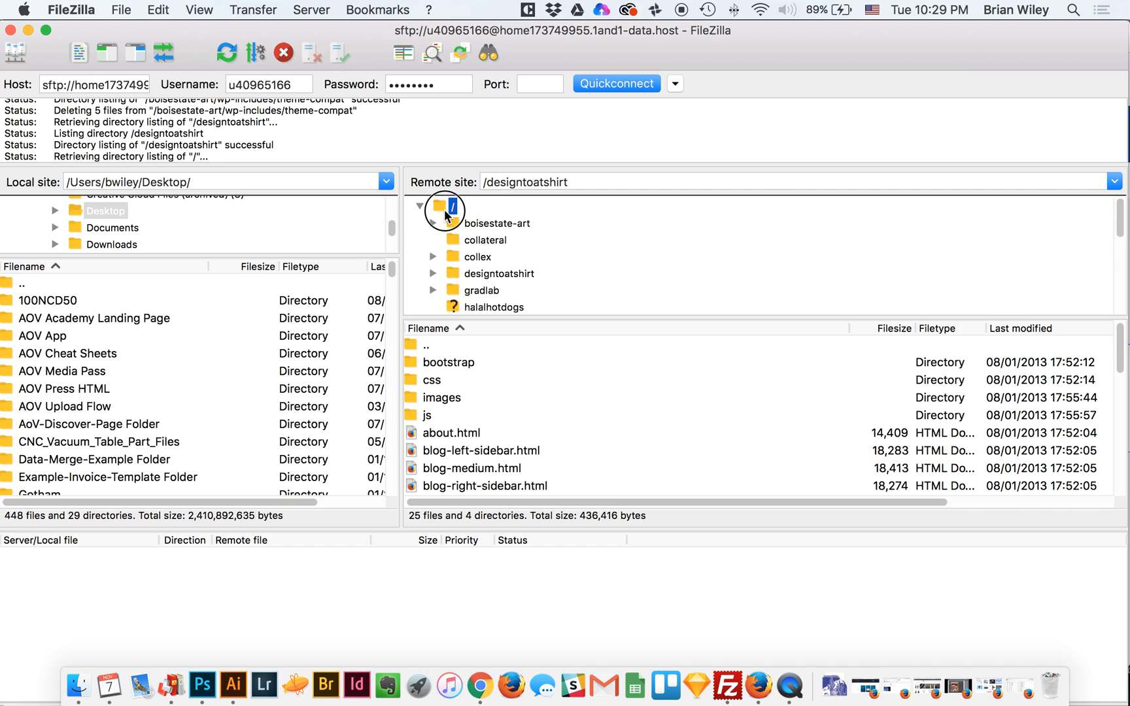
pyautogui.scroll(-3, 542, 262)
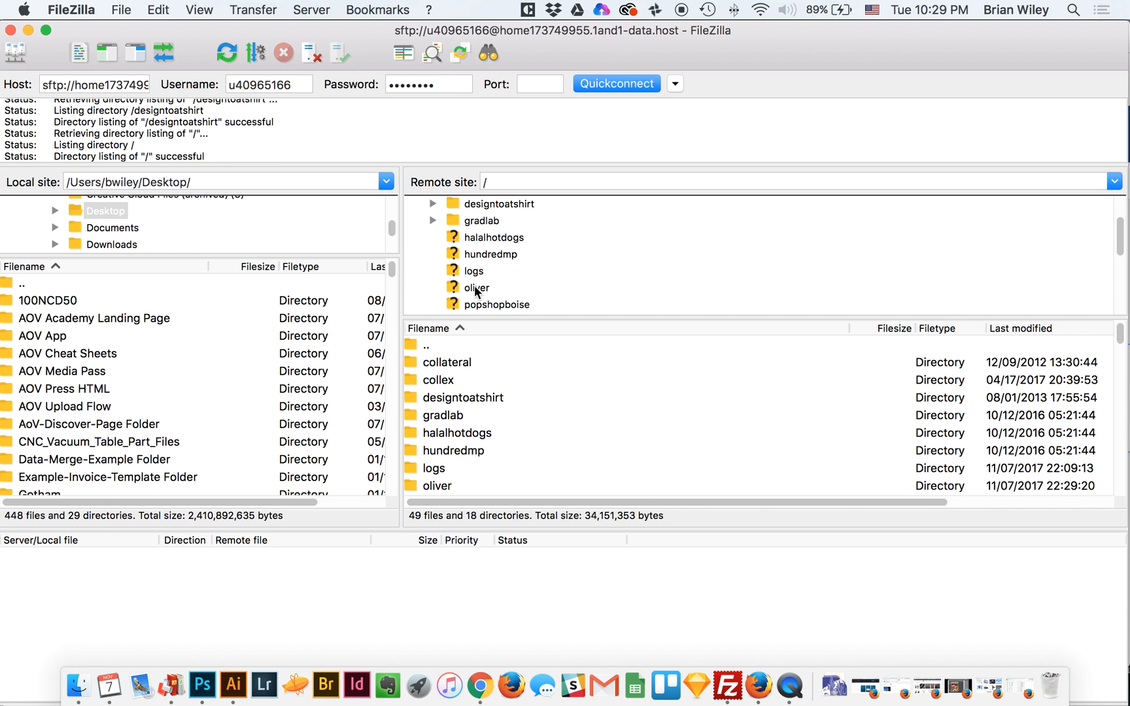
pyautogui.click(476, 289)
# Step: Switch to Chrome and load oliverwiley.com in a new browser tab
pyautogui.press('super+Tab')
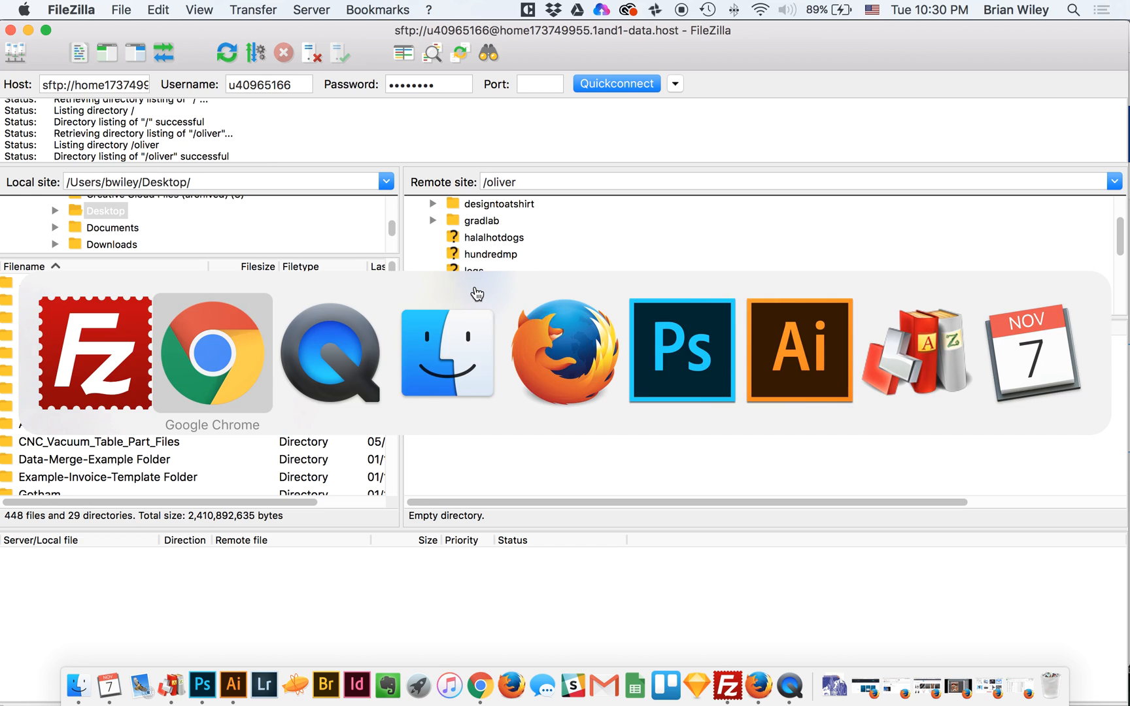
pyautogui.press('super+Tab')
pyautogui.press('super+Tab')
pyautogui.press('shift+super+Tab')
pyautogui.press('shift+super+Tab')
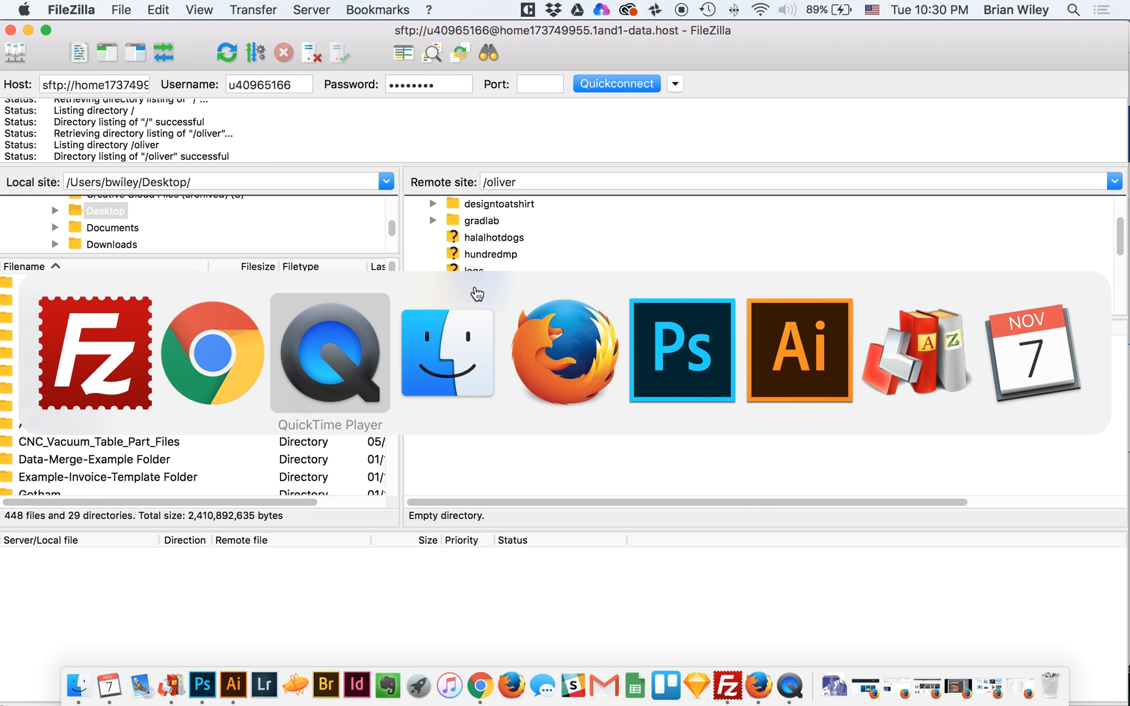
pyautogui.press('super+t')
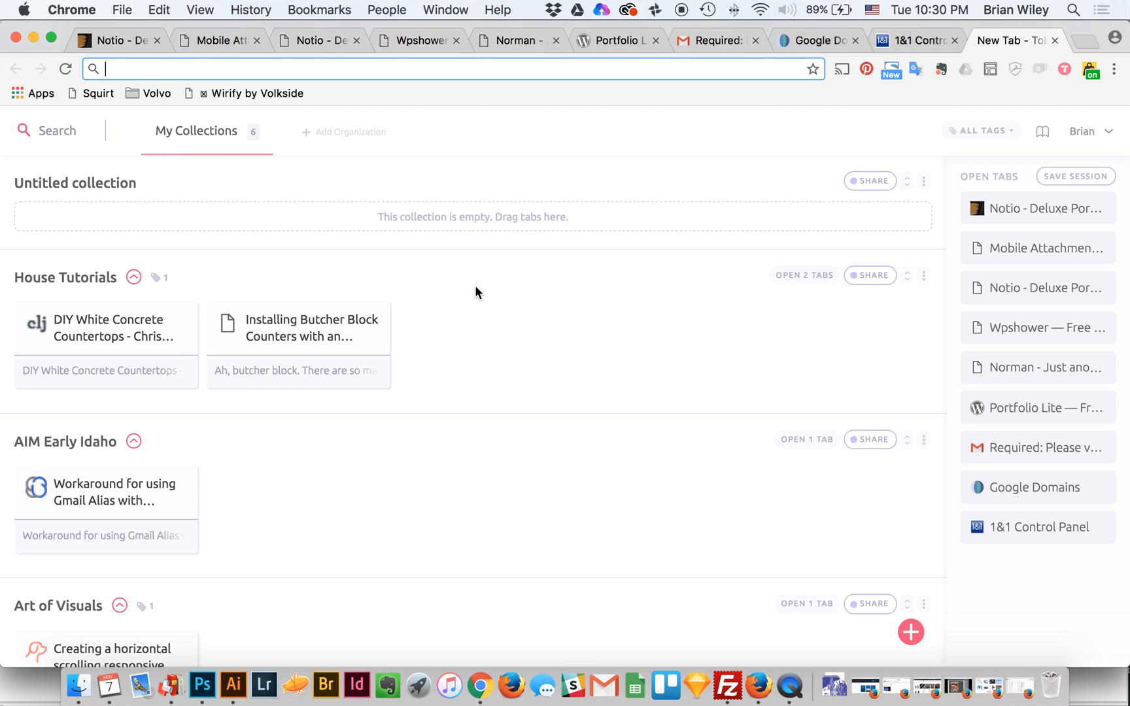
pyautogui.write('oliverwiley.com')
pyautogui.press('Return')
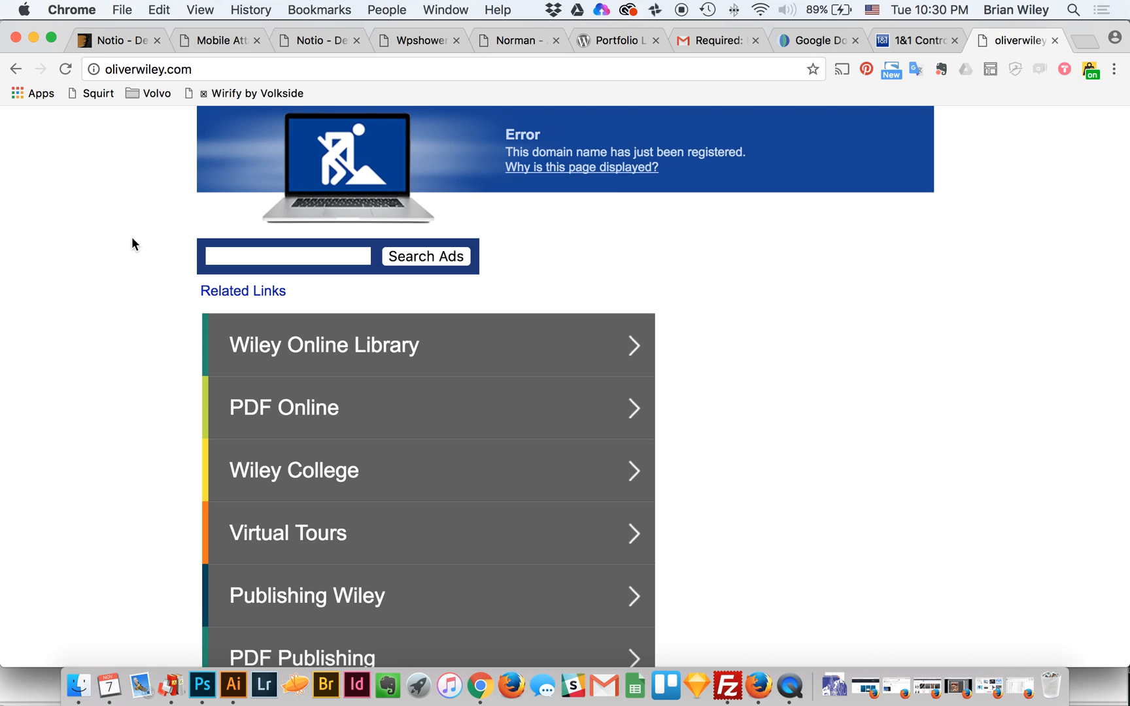
# Step: Switch to Finder, move the oliver website window clear of FileZilla's remote file list and collapse its images folder
pyautogui.press('super+Tab')
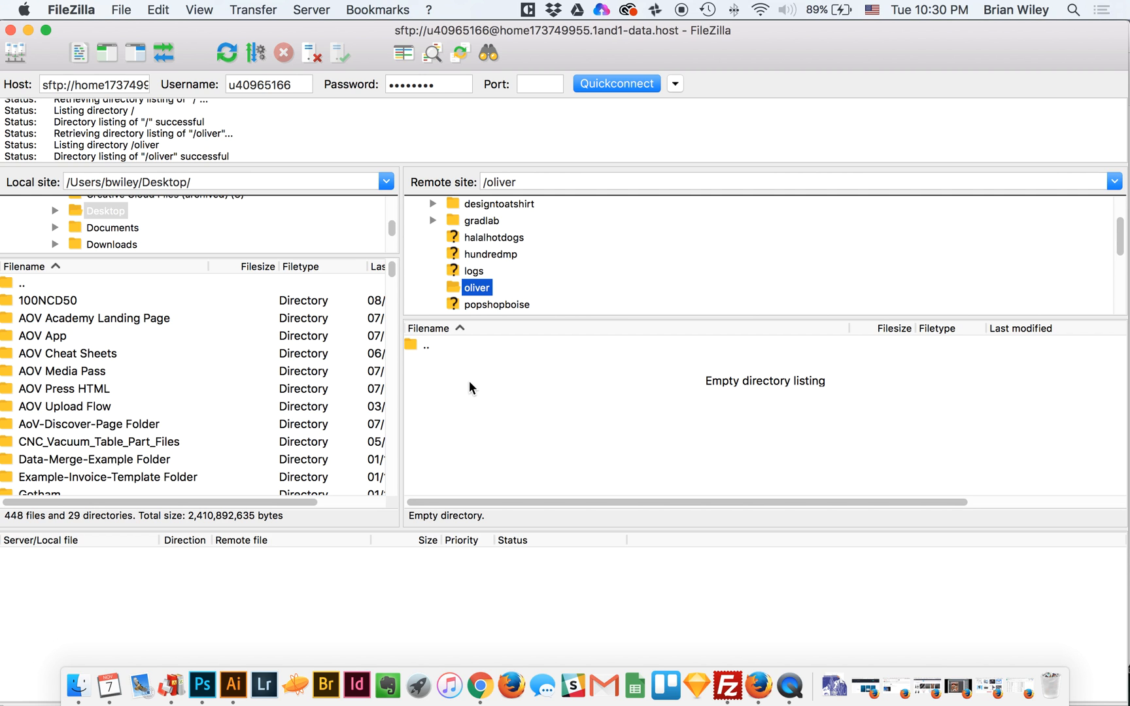
pyautogui.press('super+Tab')
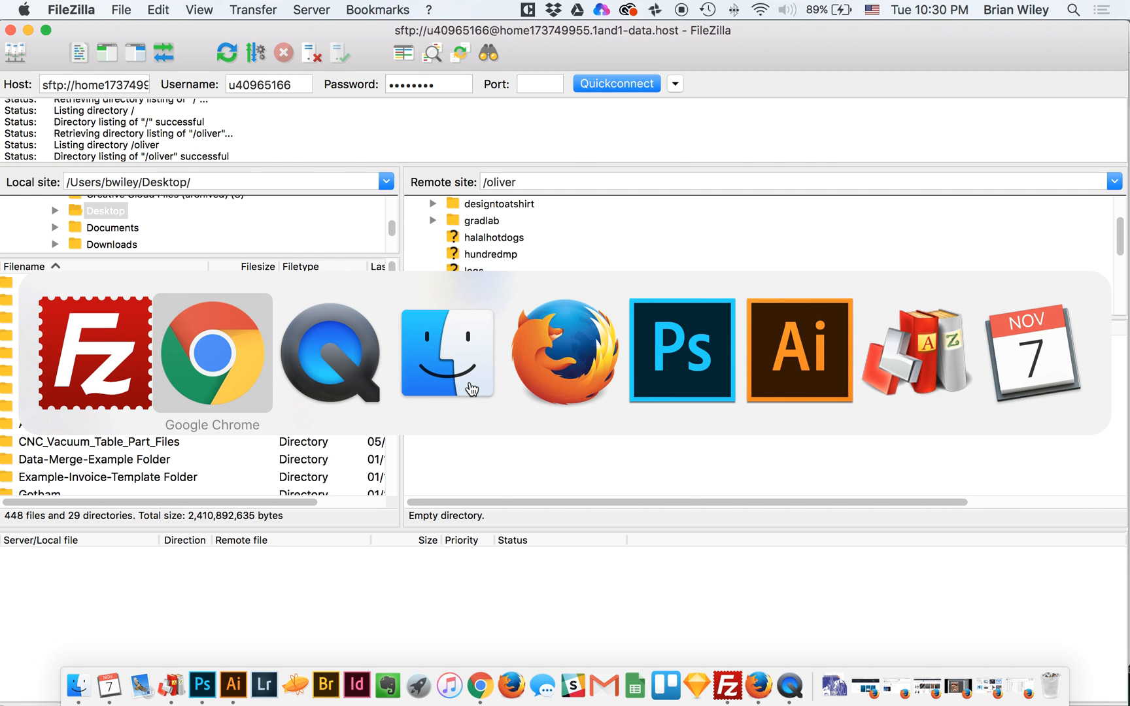
pyautogui.click(471, 390)
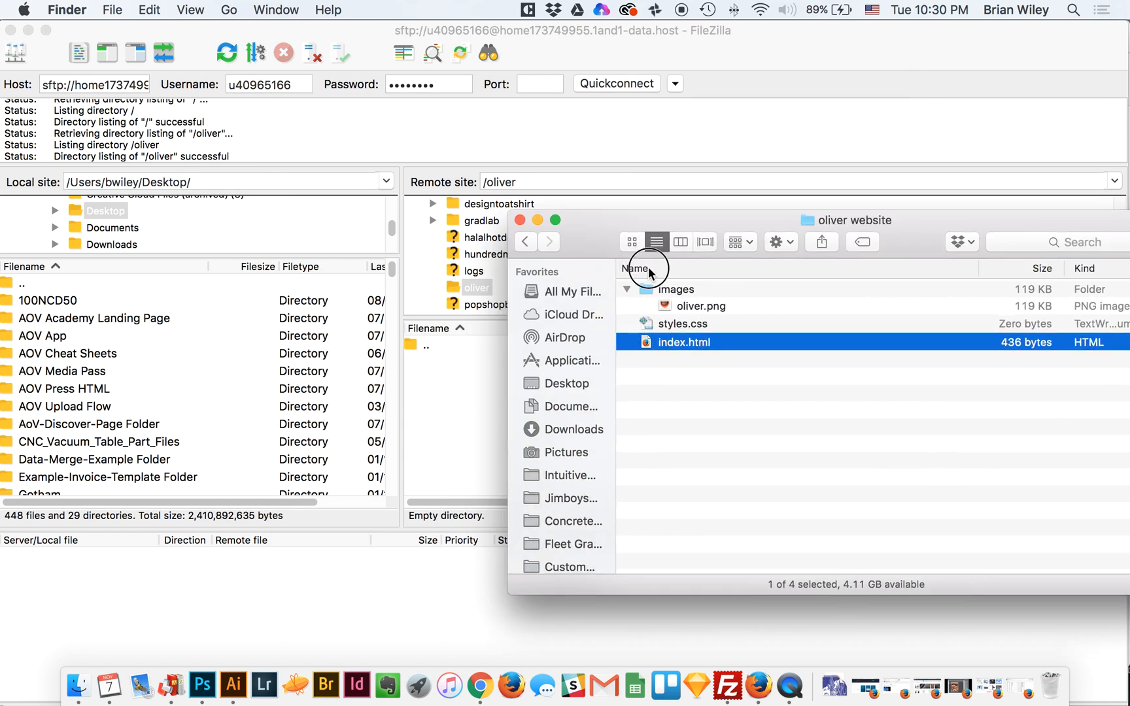
pyautogui.moveTo(649, 273); pyautogui.dragTo(800, 312)
pyautogui.click(779, 327)
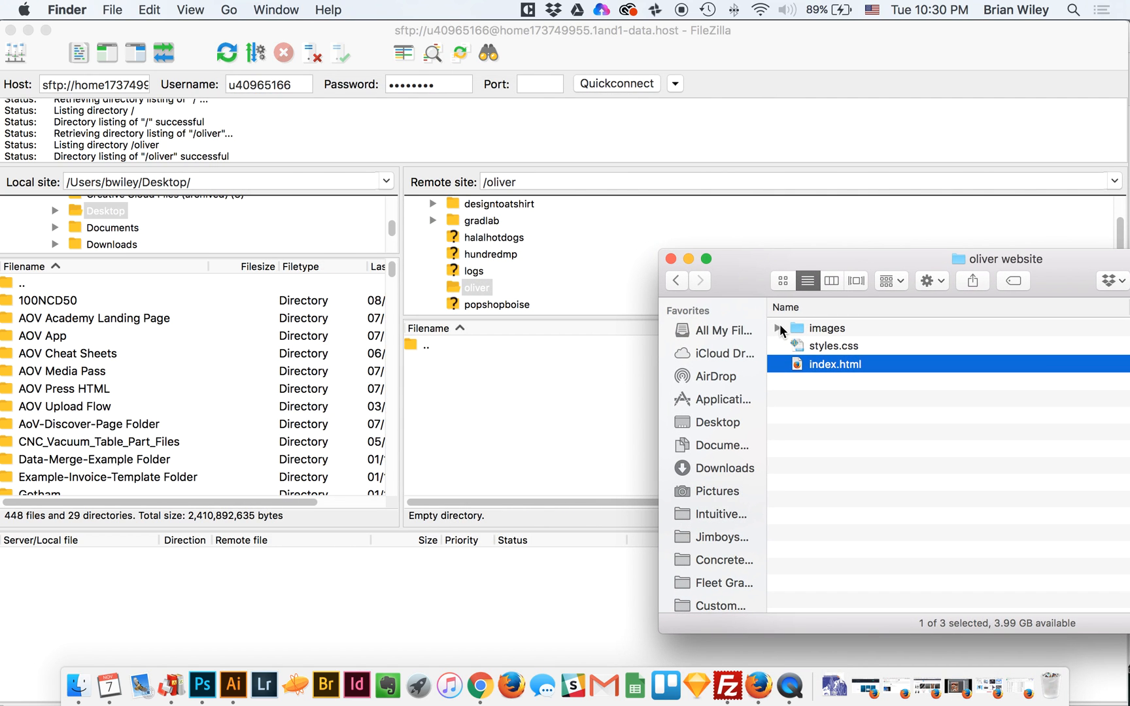
# Step: Upload the images folder and index.html, leaving out styles.css, into the remote oliver directory
pyautogui.keyDown('shift'); pyautogui.click(831, 346); pyautogui.keyUp('shift')
pyautogui.keyDown('shift'); pyautogui.click(826, 329); pyautogui.keyUp('shift')
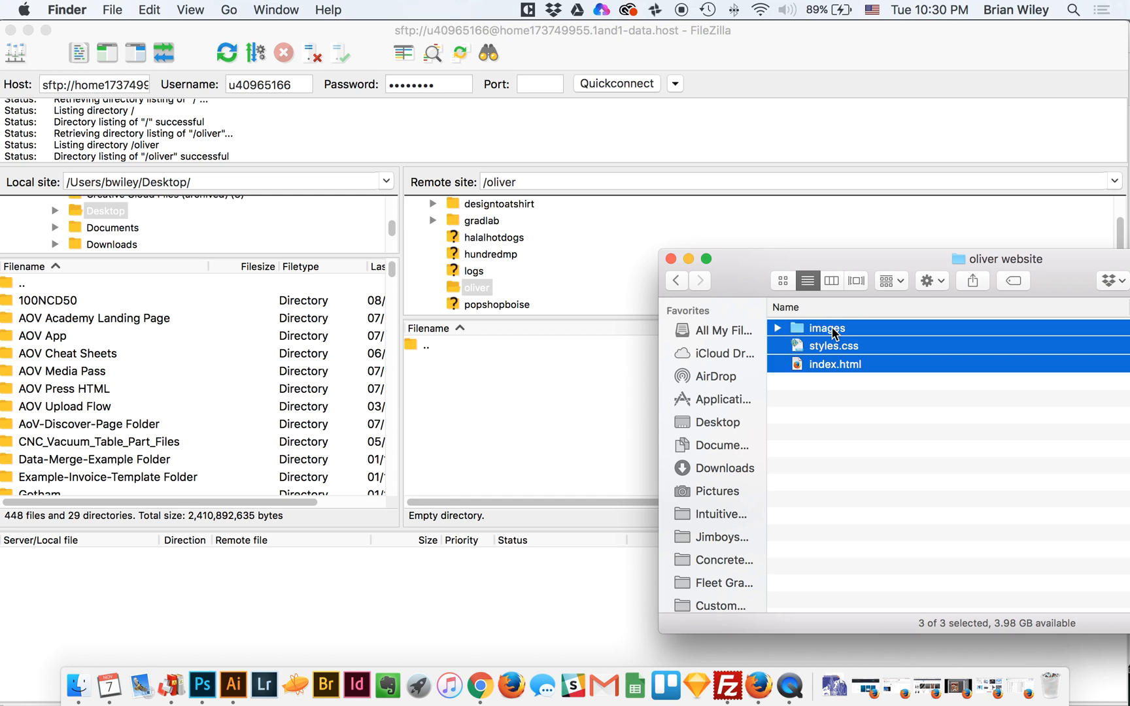
pyautogui.keyDown('super'); pyautogui.click(834, 347); pyautogui.keyUp('super')
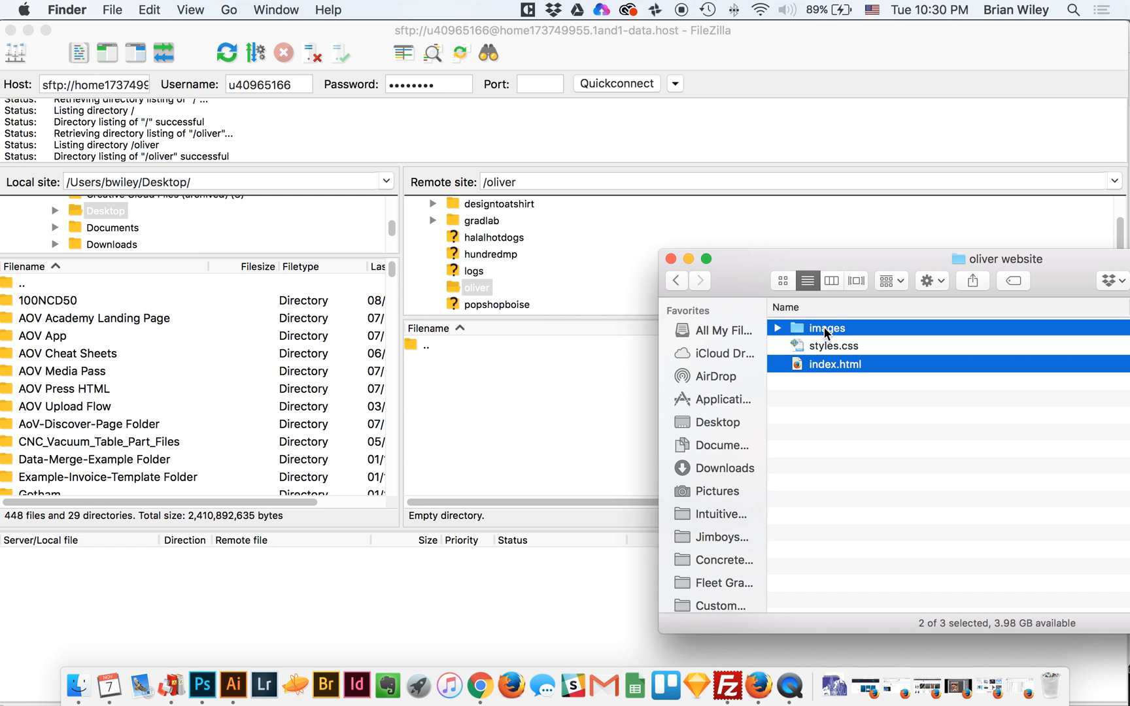
pyautogui.moveTo(825, 334); pyautogui.dragTo(478, 396)
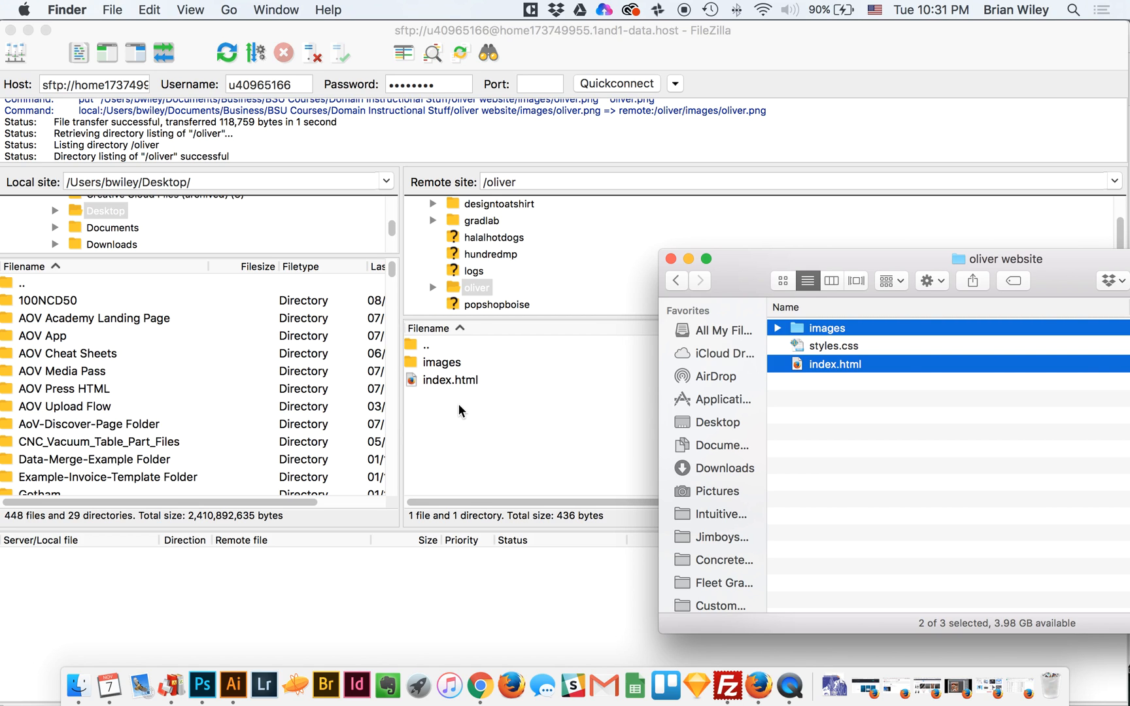
# Step: View the oliverwiley.com page in Chrome and return to the domain's details in the 1&1 Control Panel
pyautogui.press('super+Tab')
pyautogui.press('super+Tab')
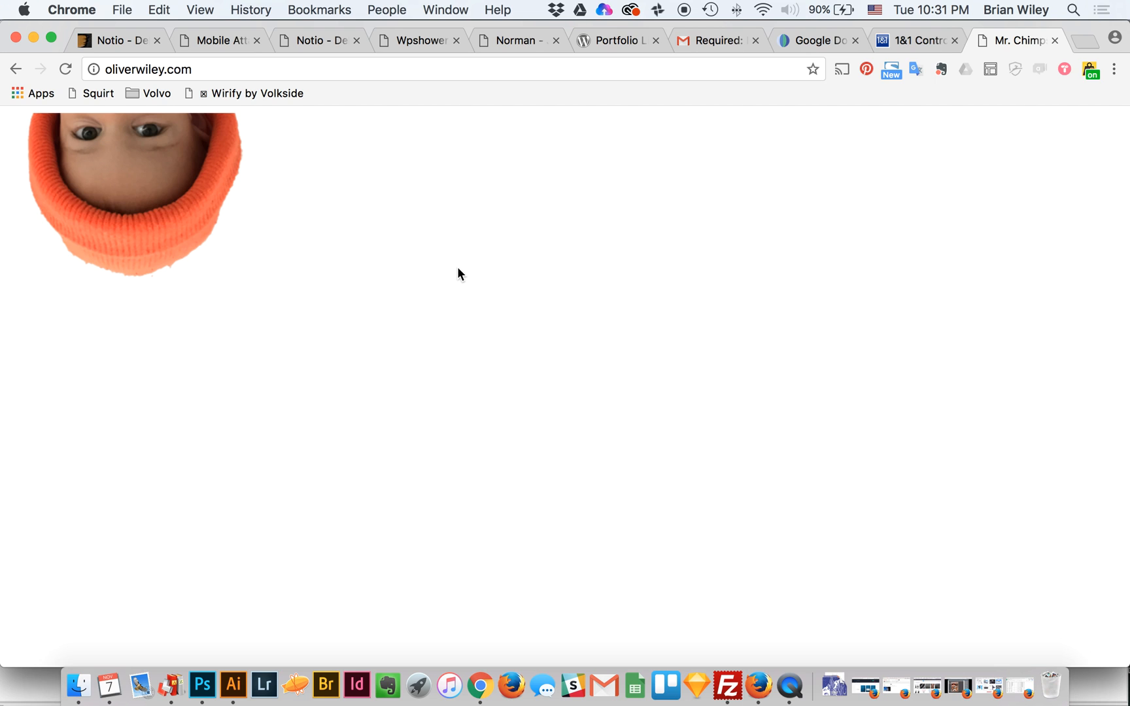
pyautogui.press('super+Tab')
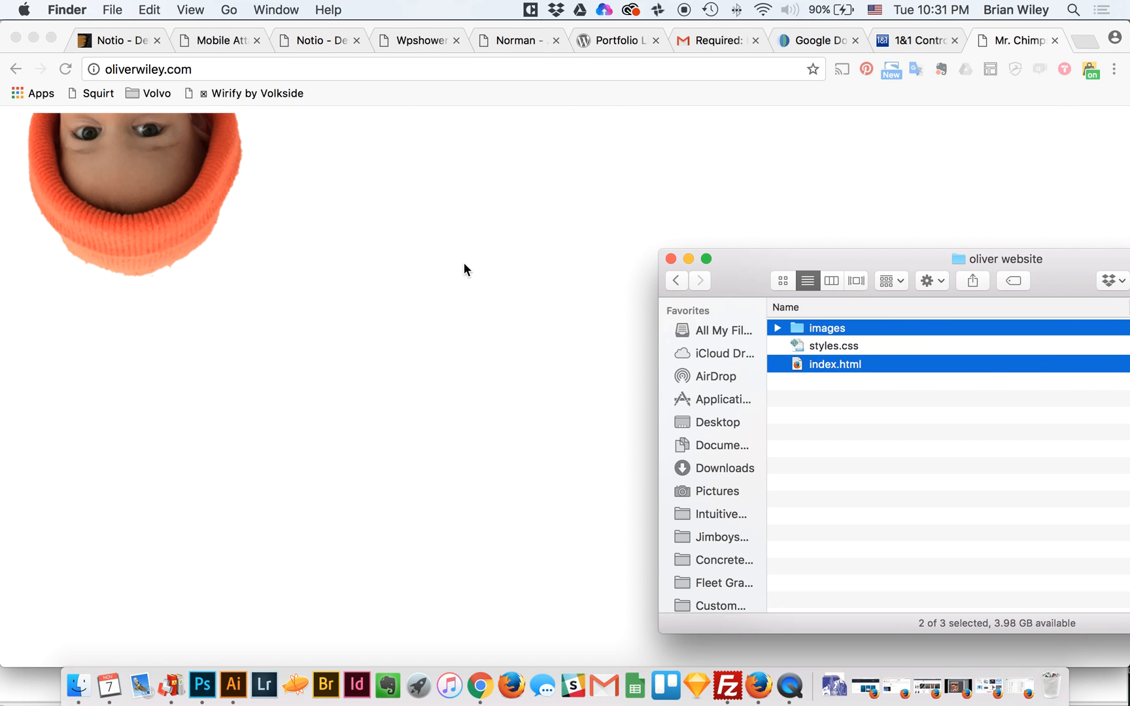
pyautogui.press('super+Tab')
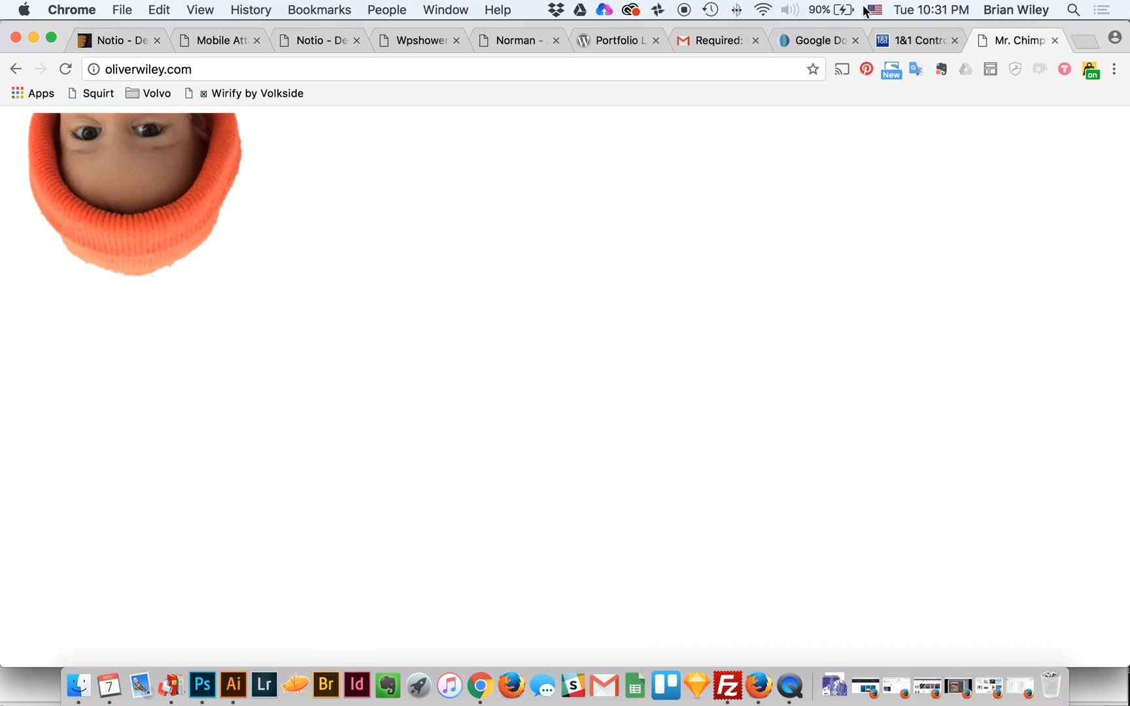
pyautogui.click(895, 40)
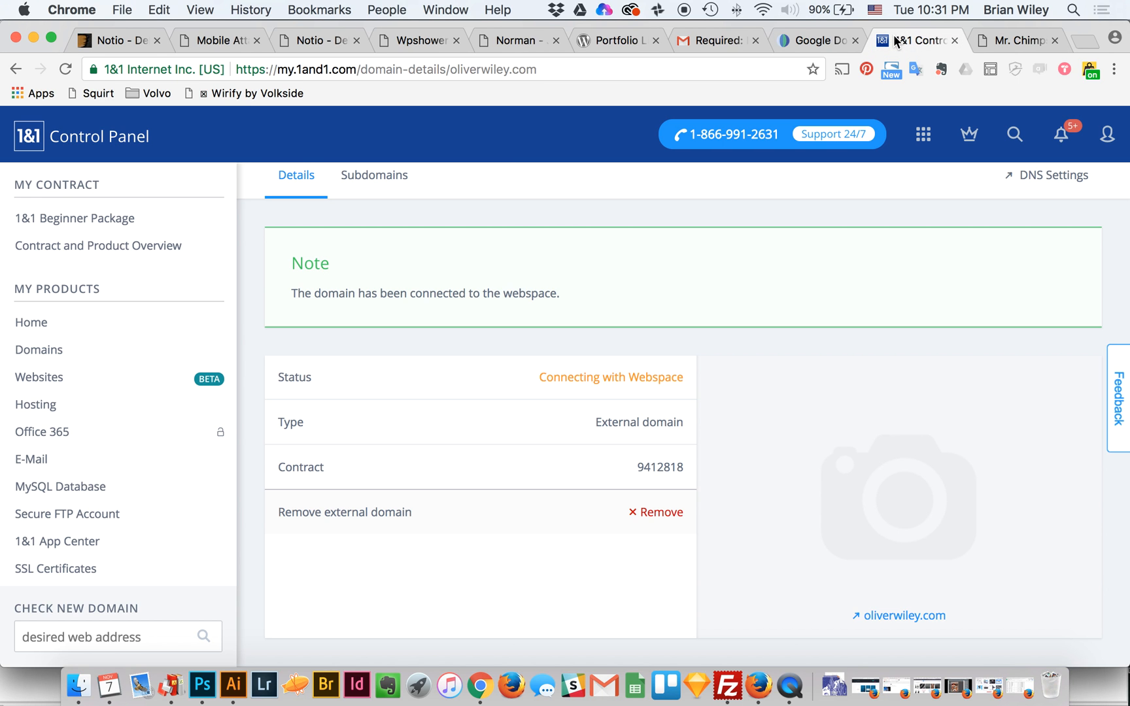